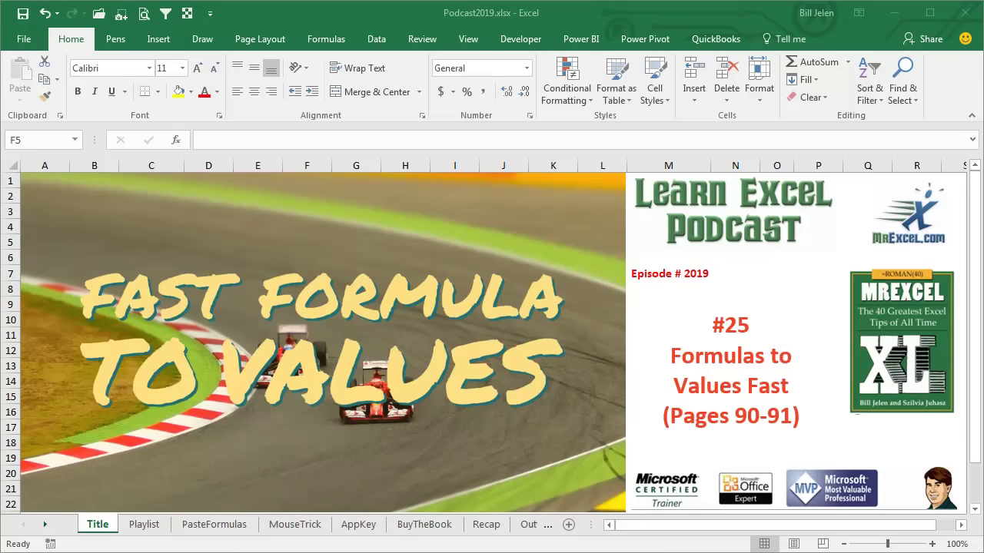
Look through the Playlist and PasteFormulas sheets and bring up the MouseTrick sheet
click(144, 525)
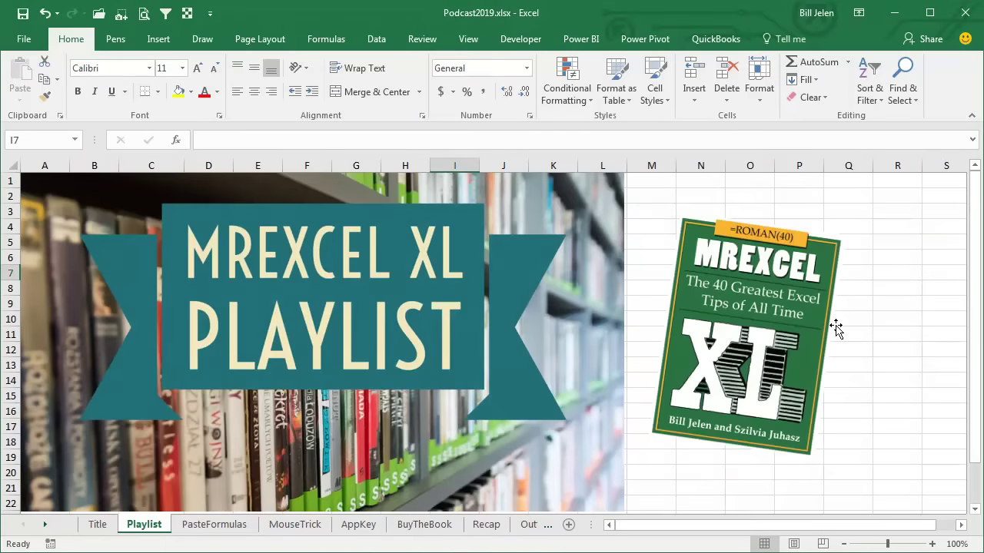
click(202, 527)
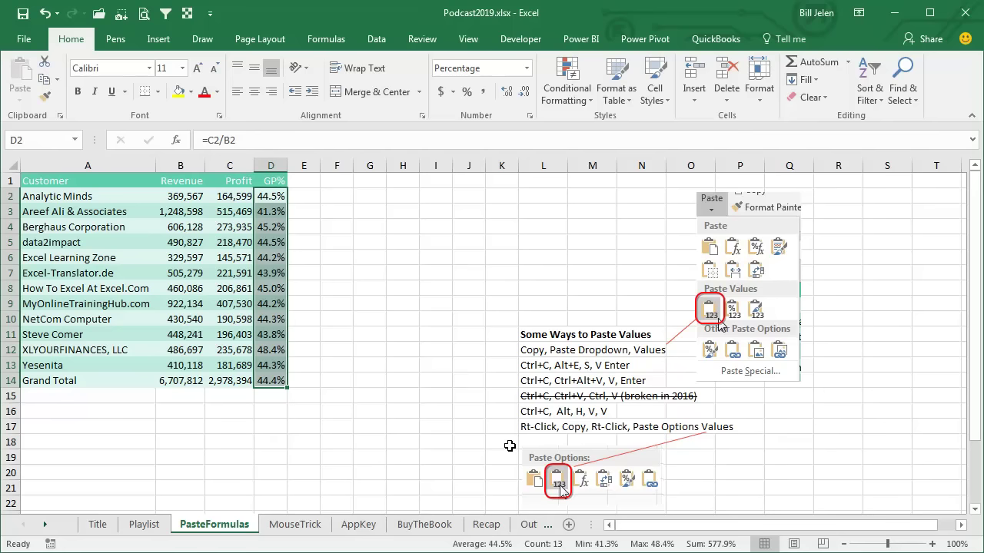
click(299, 526)
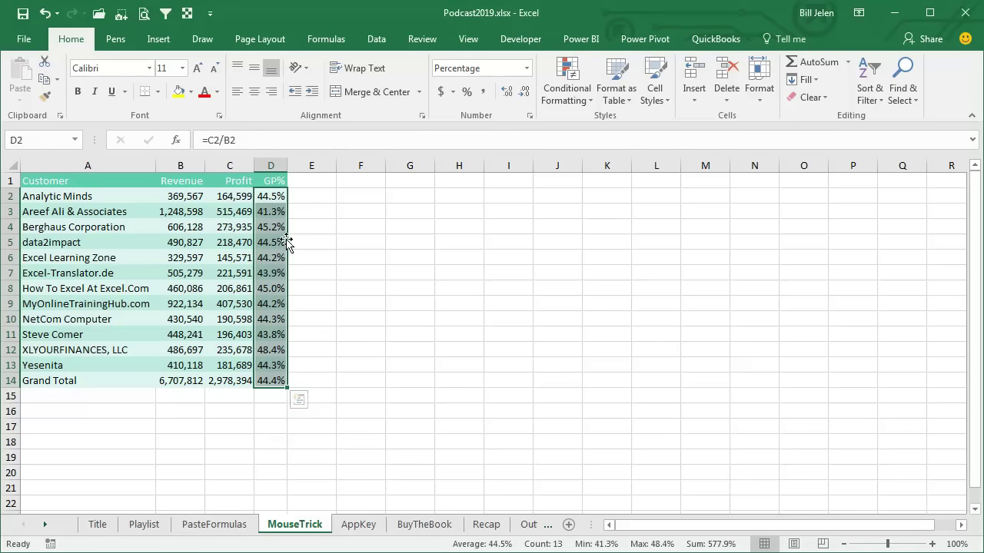
Convert the GP% formulas in D2:D14 to values by copying the range onto itself with Copy Here as Values Only
mouse_move(286, 243)
mouse_down()
mouse_move(362, 244)
mouse_move(273, 242)
mouse_up()
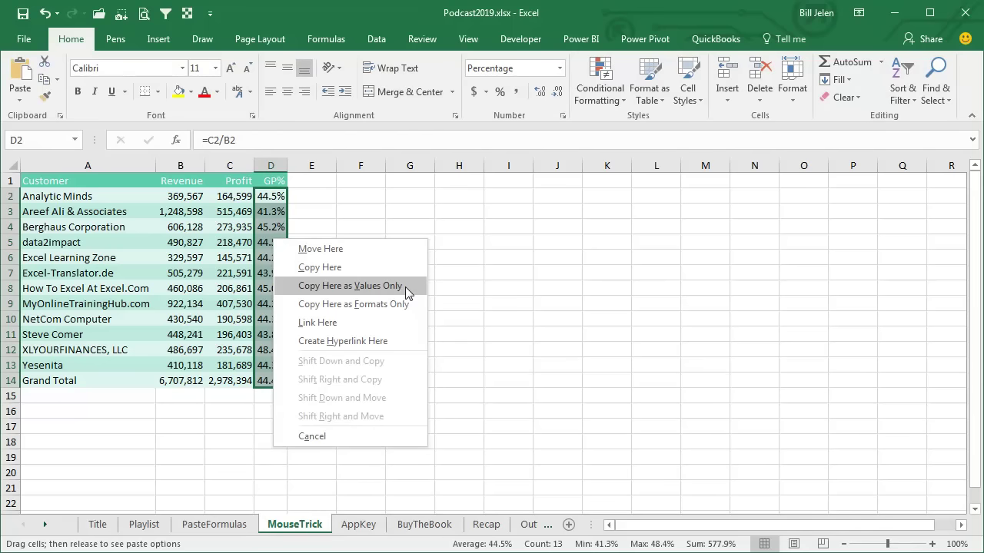
key(v)
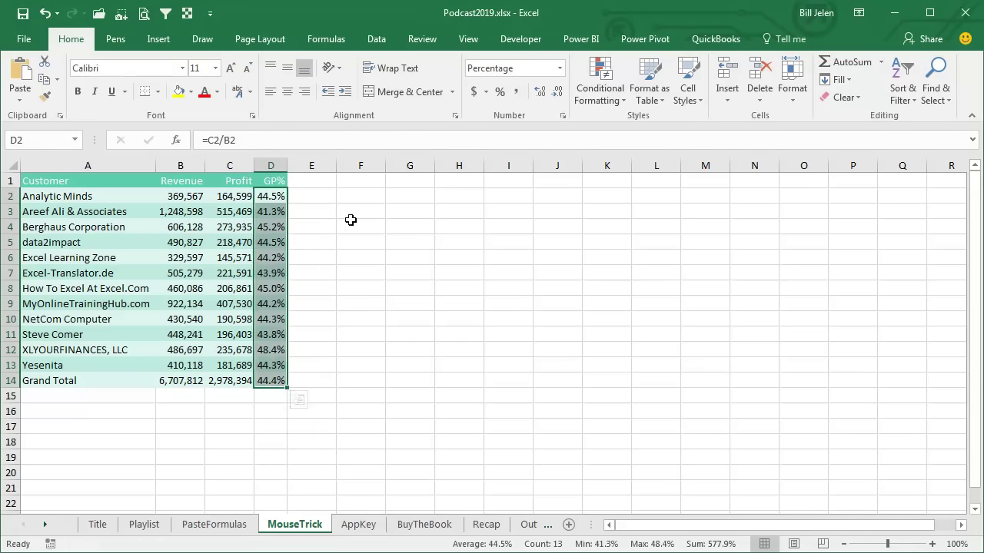
drag(286, 219, 443, 239)
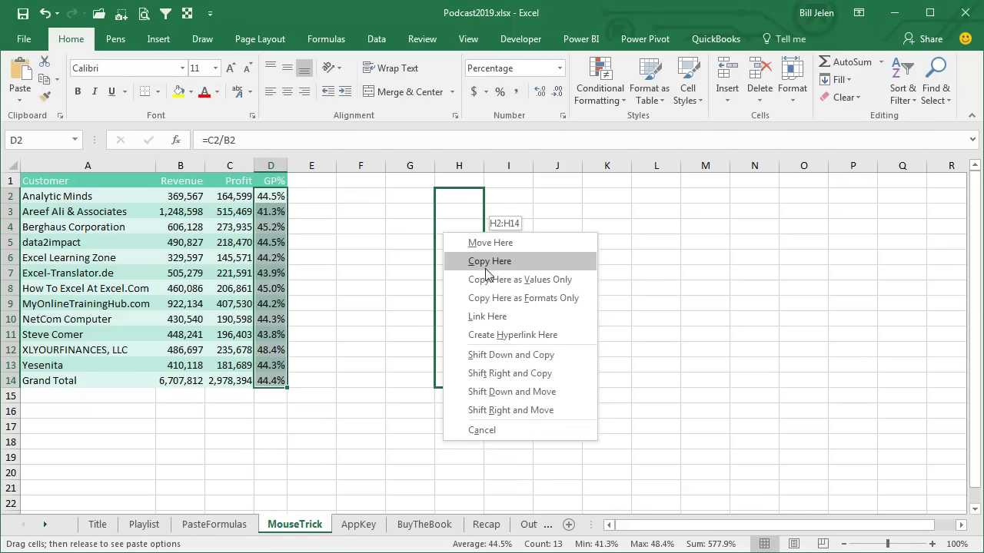
click(531, 419)
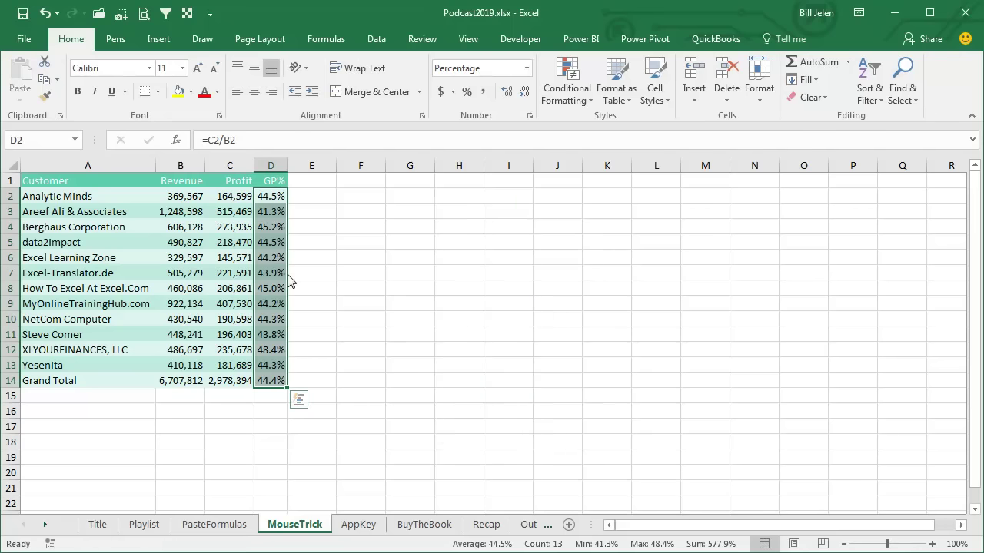
drag(287, 276, 267, 269)
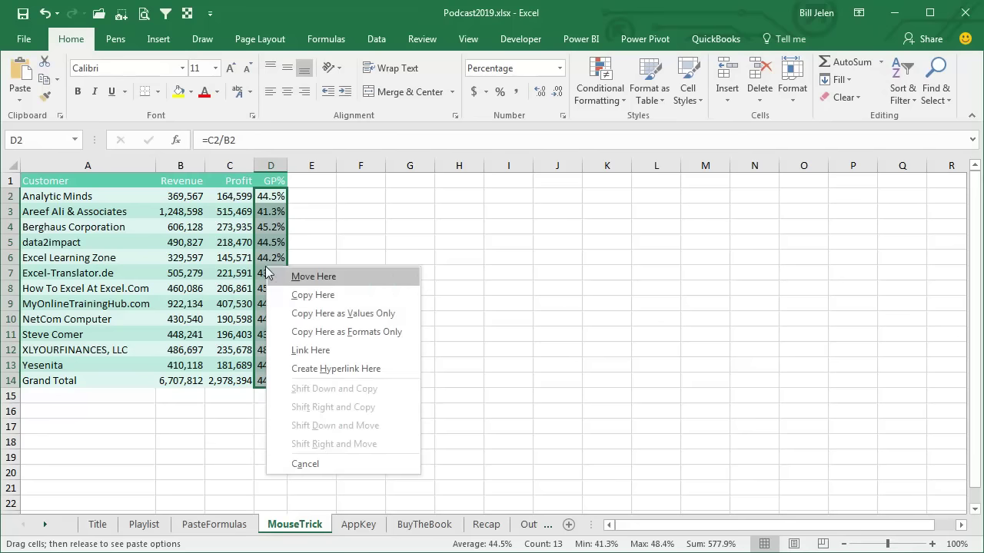
click(324, 314)
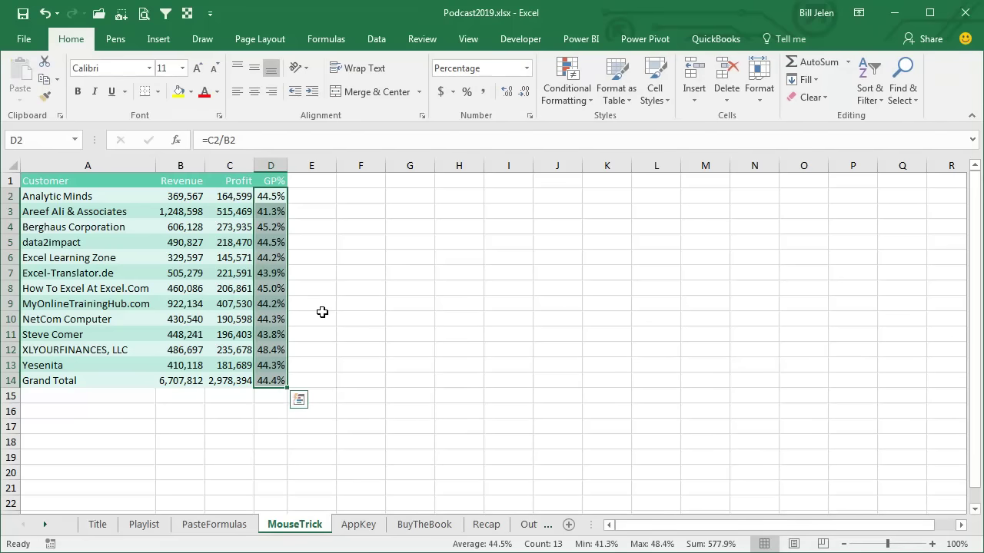
On the AppKey sheet, copy the GP% formulas in D2:D14 and paste them back in place as values
click(361, 524)
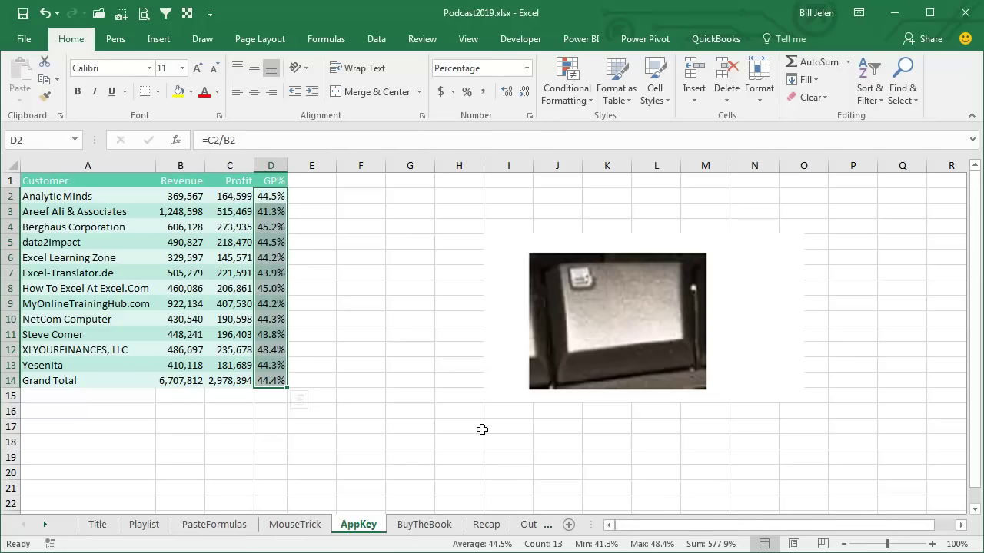
key(ctrl+c)
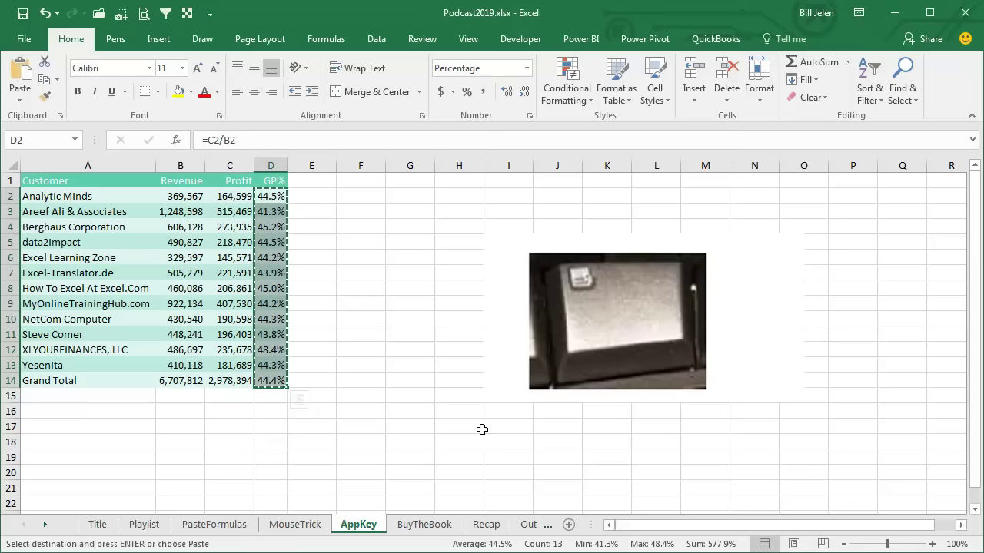
key(Menu)
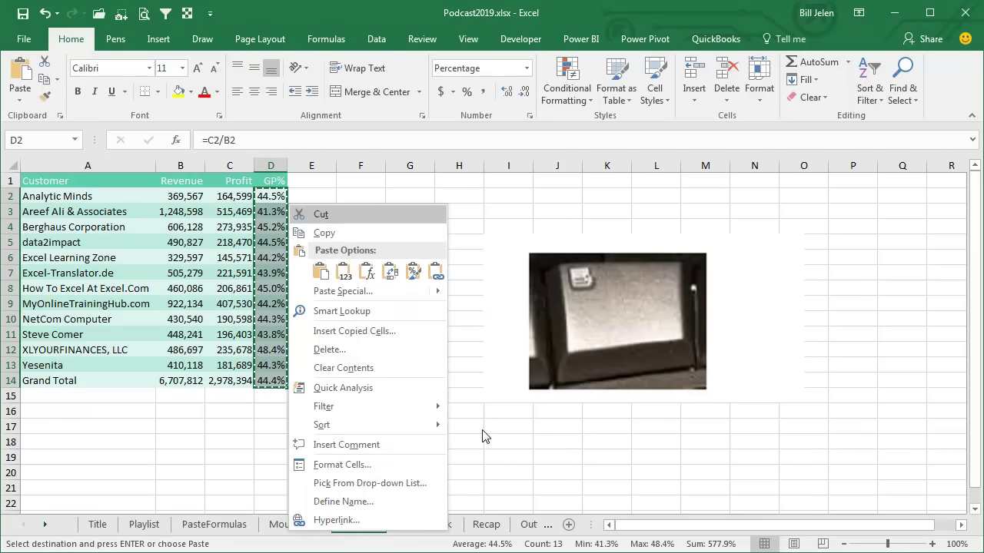
key(v)
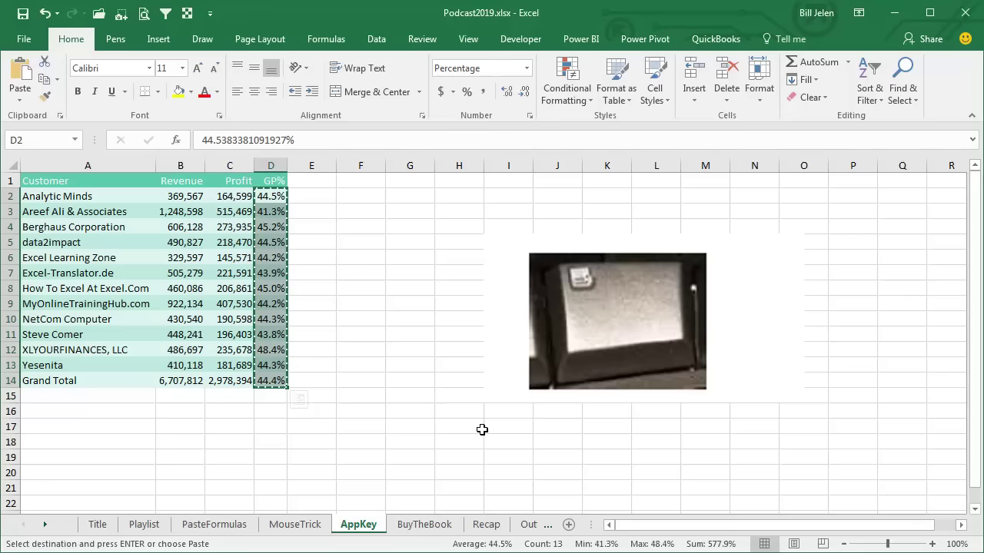
Look through the BuyTheBook and Recap sheets and bring up the Outtake sheet
click(424, 525)
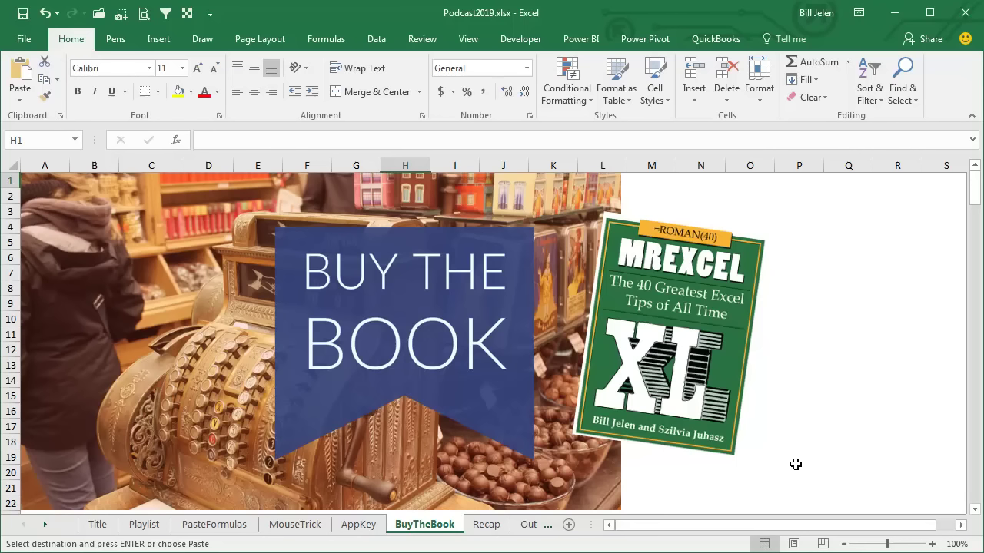
click(478, 526)
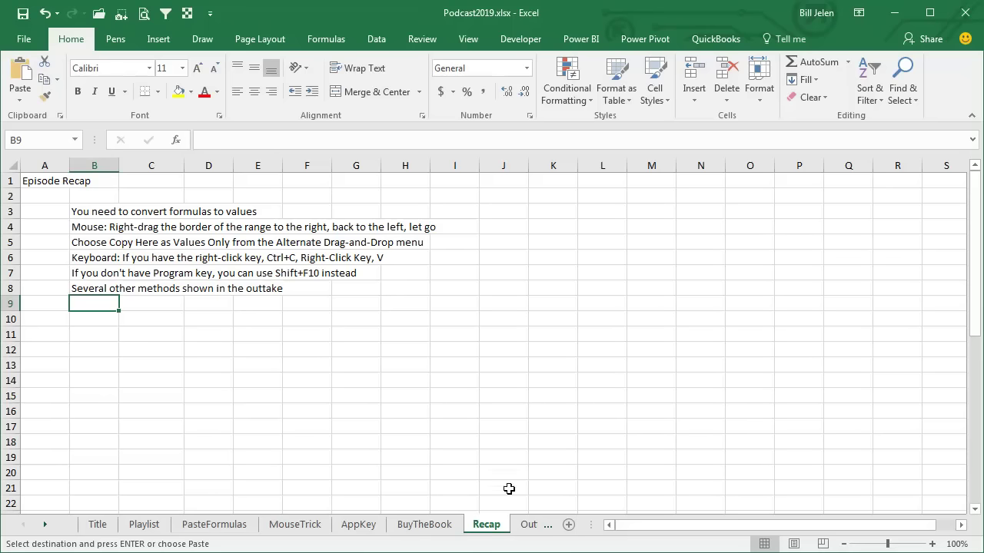
click(527, 525)
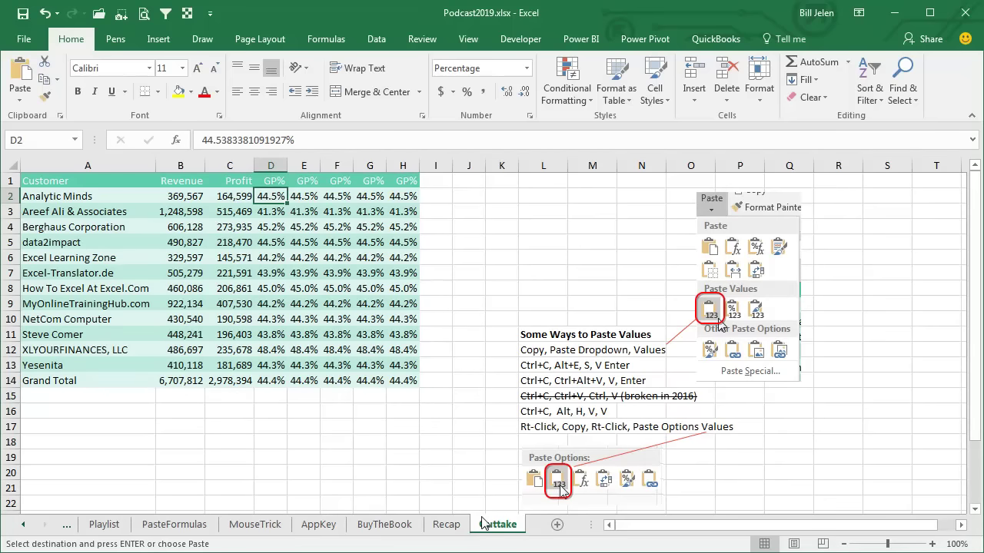
Copy the first GP% column, D2:D14, and paste it over itself with the Values paste option
key(ctrl+shift+Down)
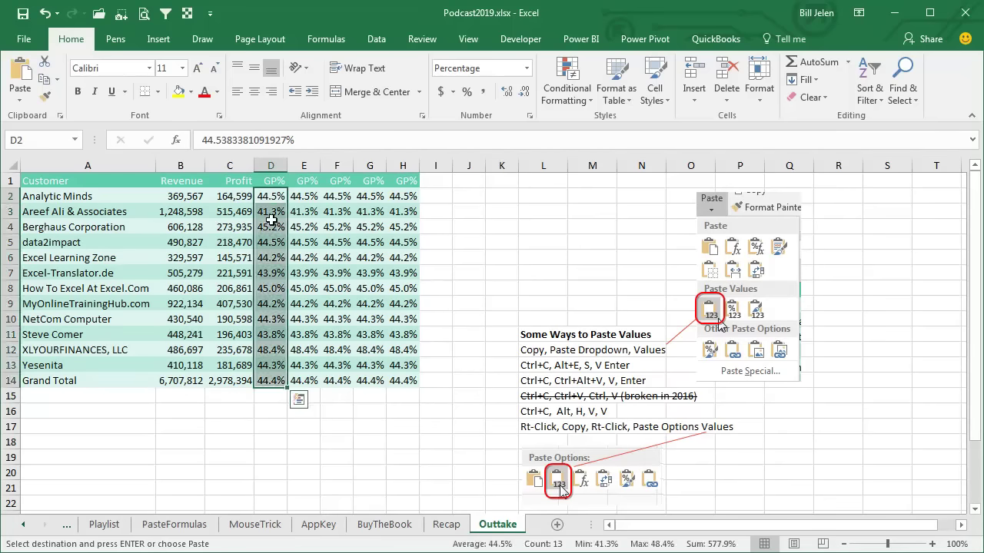
click(43, 83)
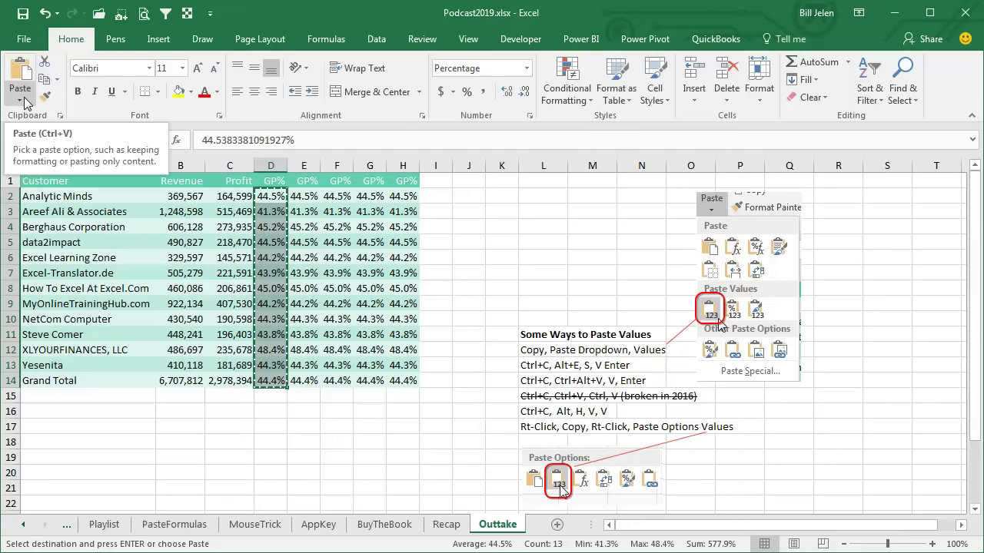
click(25, 101)
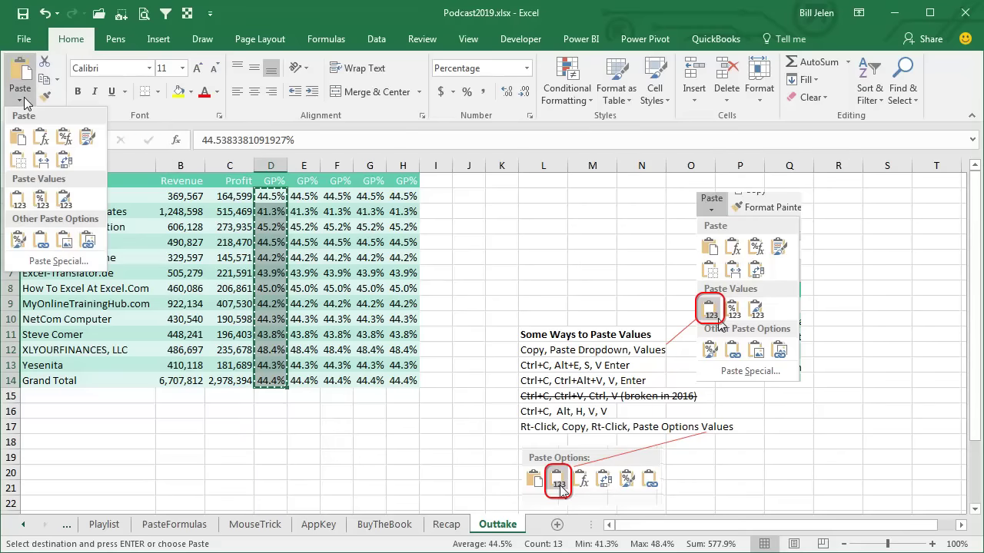
click(17, 201)
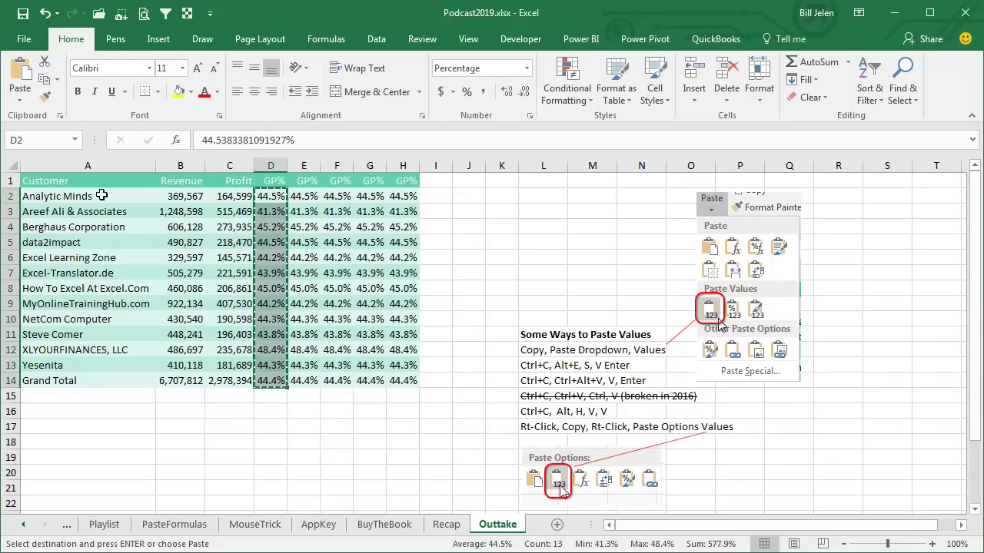
Copy the second GP% column, E2:E14, and paste it in place using Paste Special with Values
key(Right)
key(ctrl+v)
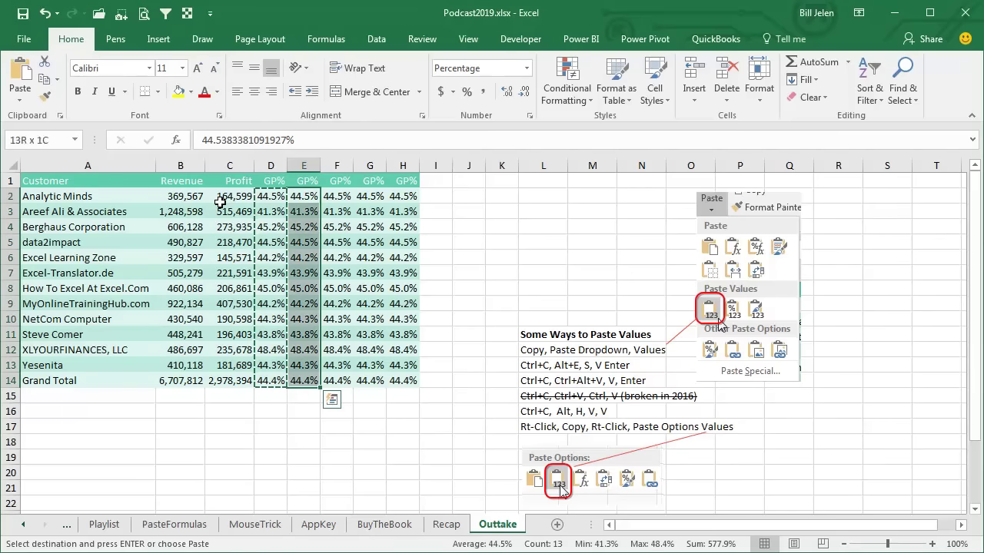
key(ctrl+c)
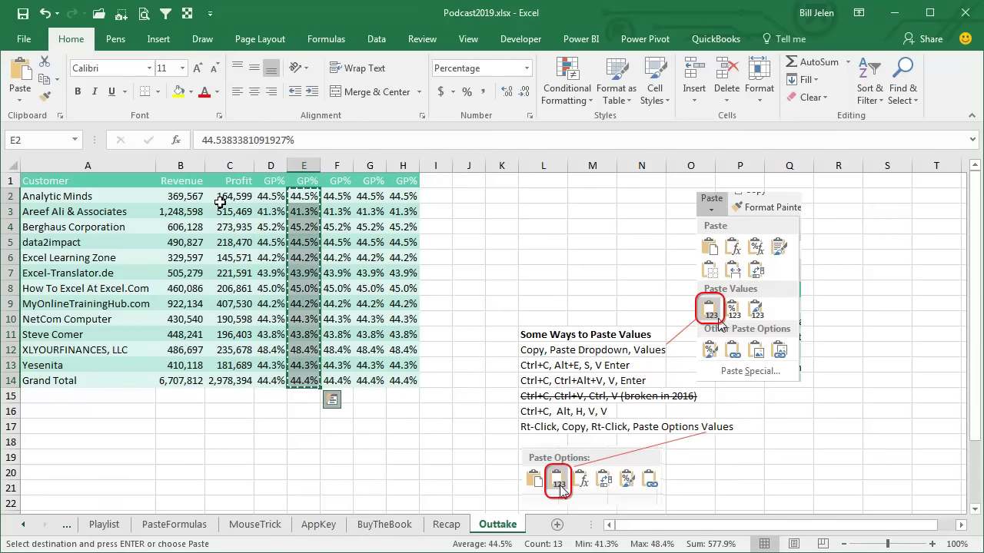
key(ctrl+q)
key(Escape)
key(alt+e)
key(s)
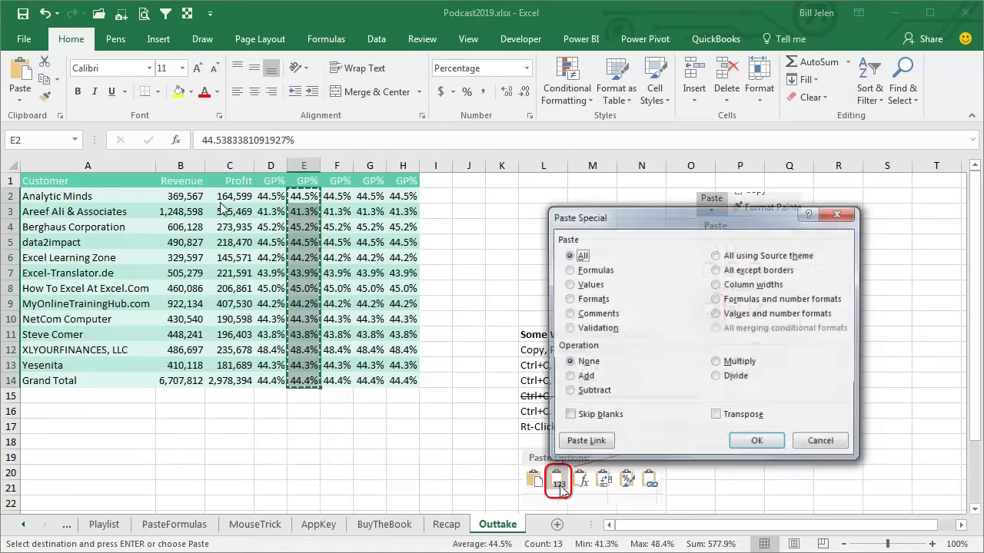
key(v)
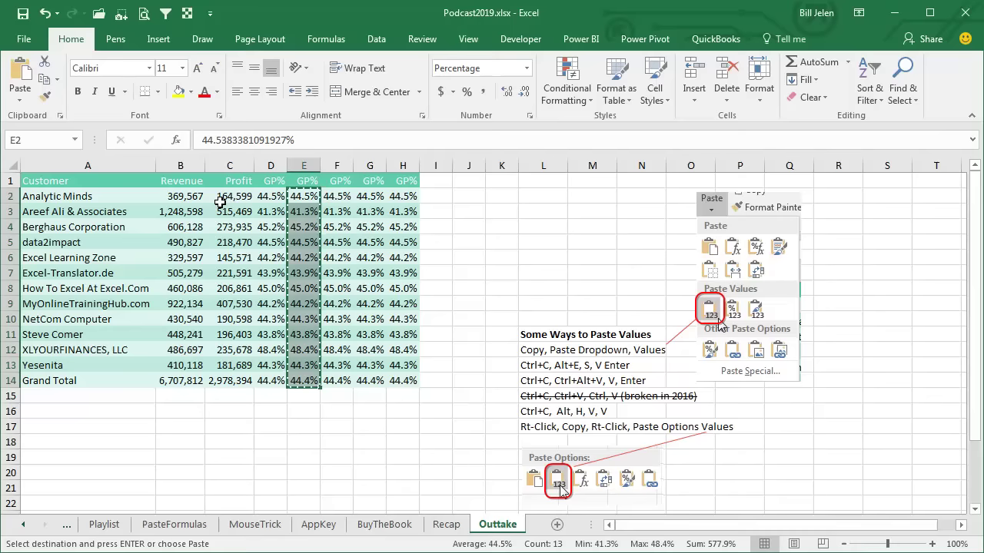
Copy the third GP% column, F2:F14, and paste it over itself using Paste Special with Values
click(329, 196)
key(ctrl+shift+Down)
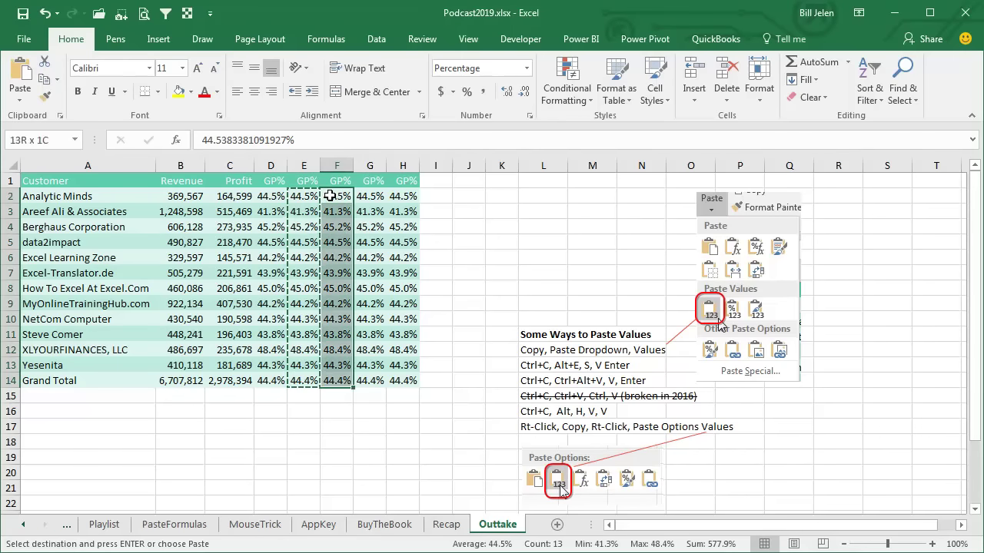
key(ctrl+v)
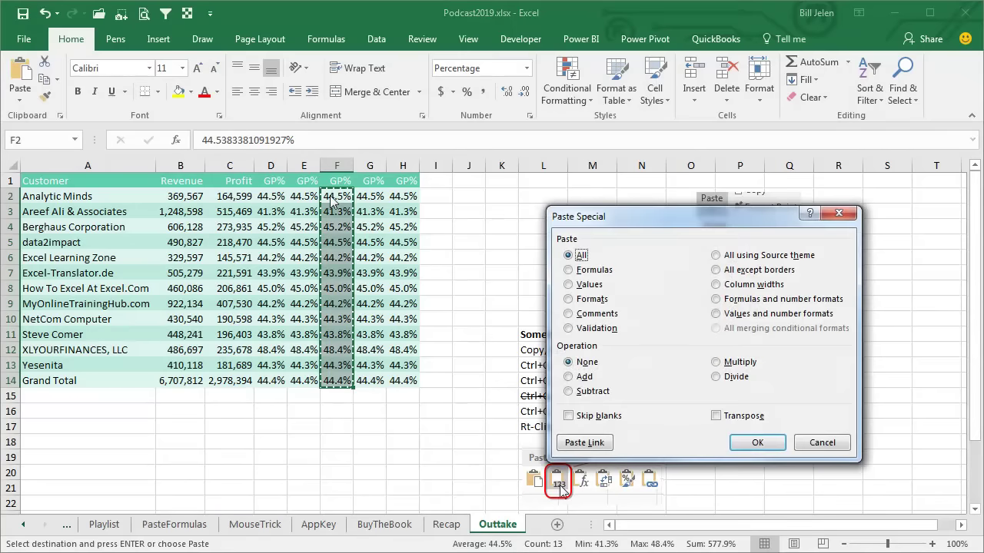
key(v)
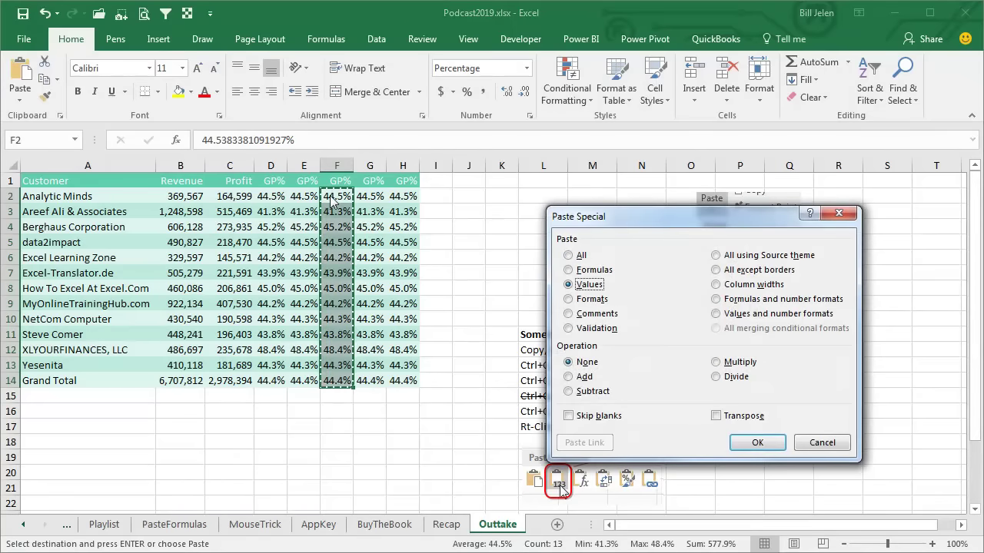
key(Return)
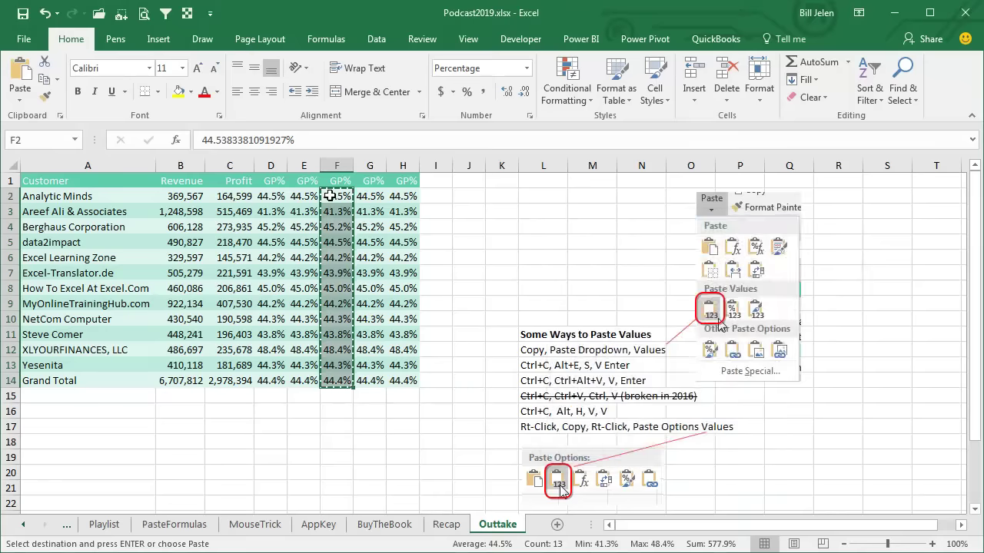
Copy the fourth GP% column, G2:G14, and paste it back in place as values
key(Right)
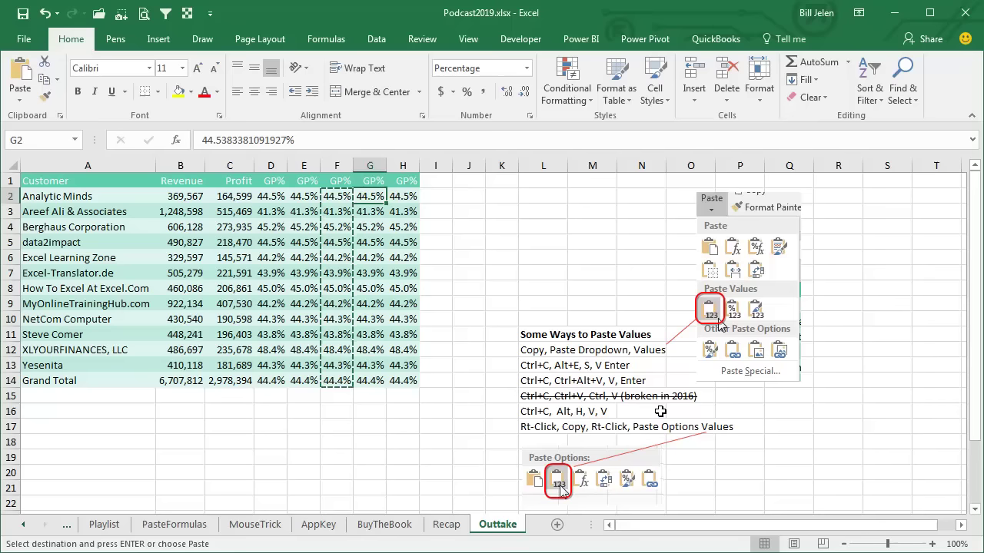
key(ctrl+v)
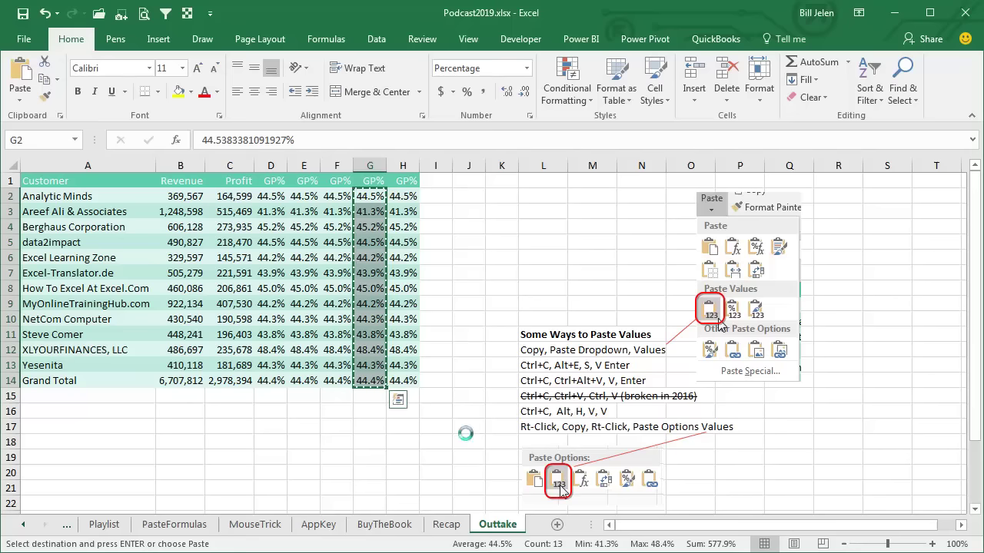
key(alt)
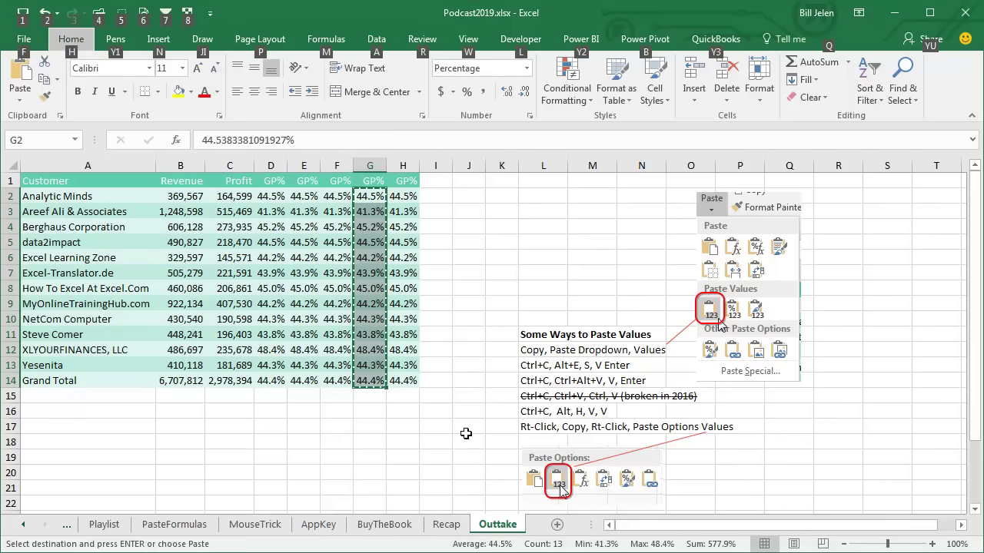
key(h)
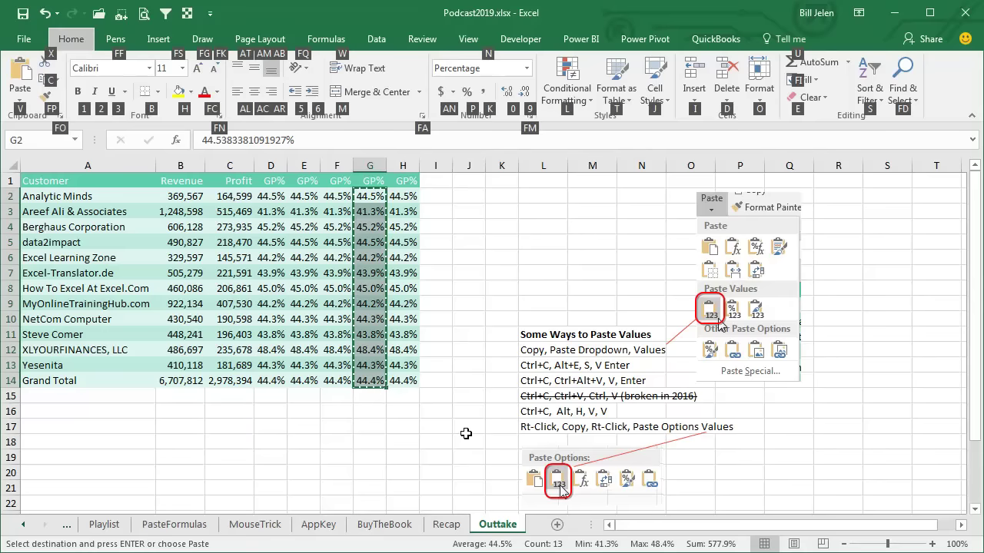
key(v)
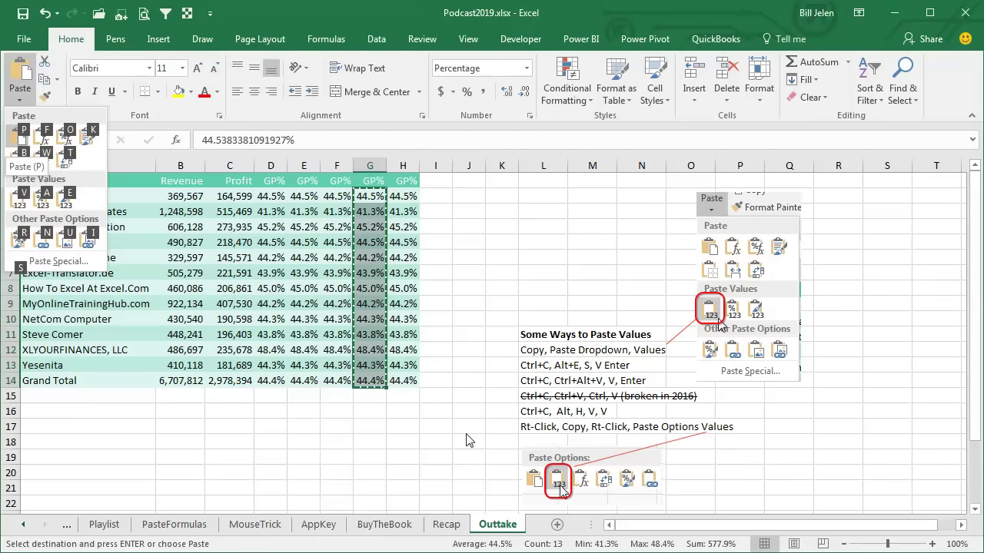
key(v)
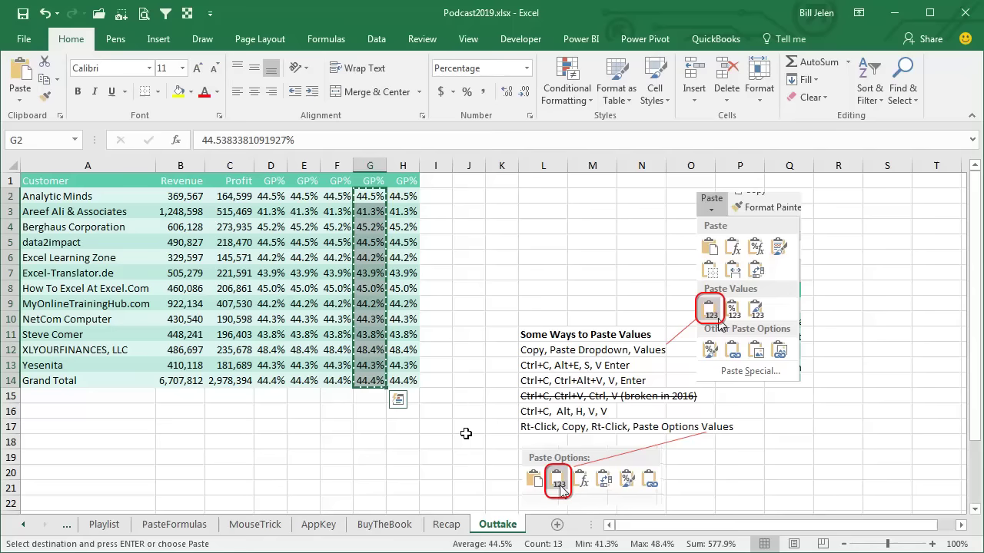
Copy the last GP% column, H2:H14, and paste it over itself with the Values paste option
key(Right)
key(ctrl+v)
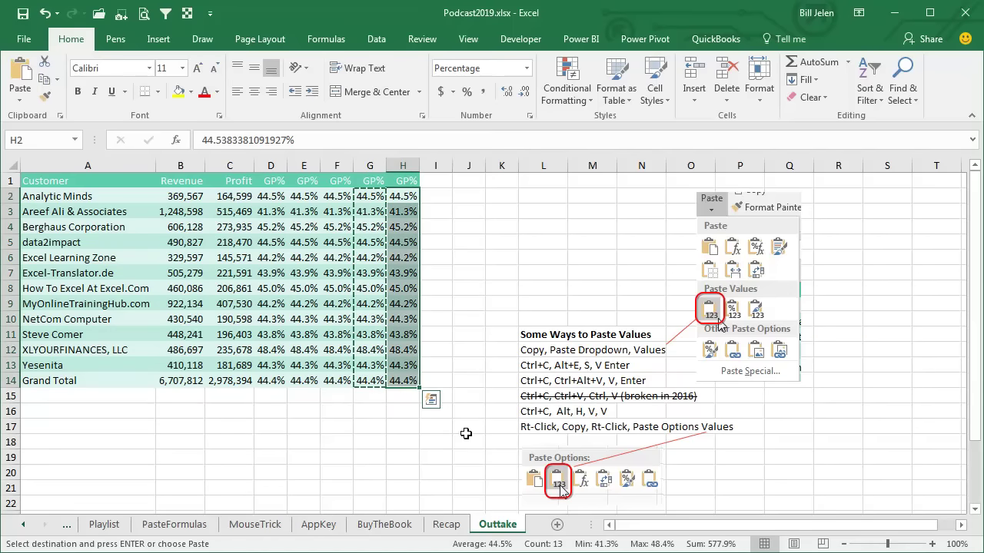
right_click(402, 196)
click(437, 222)
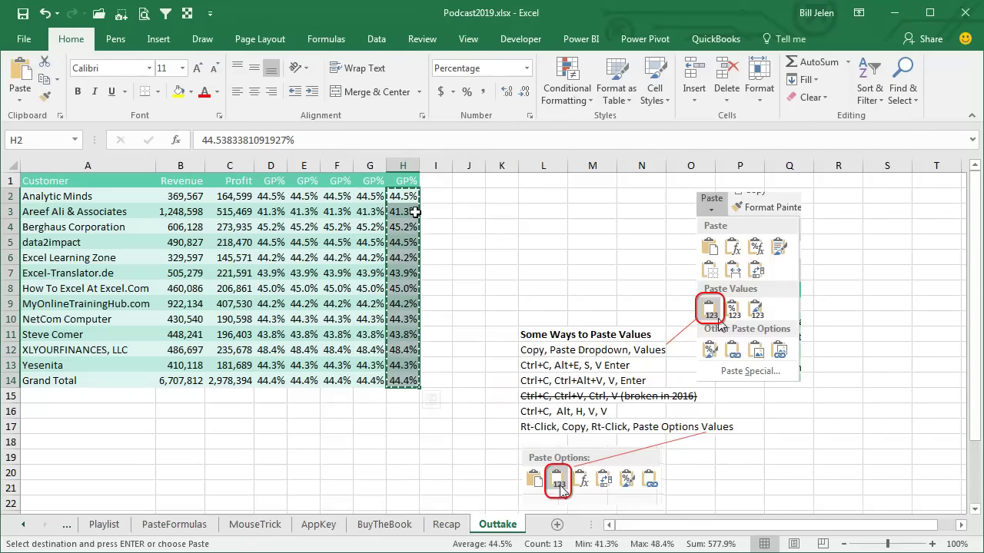
right_click(408, 198)
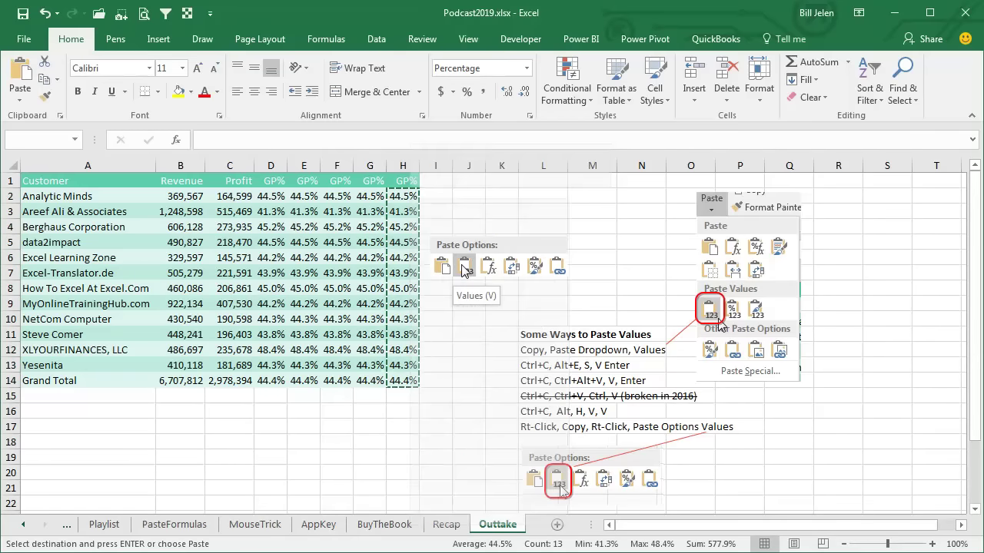